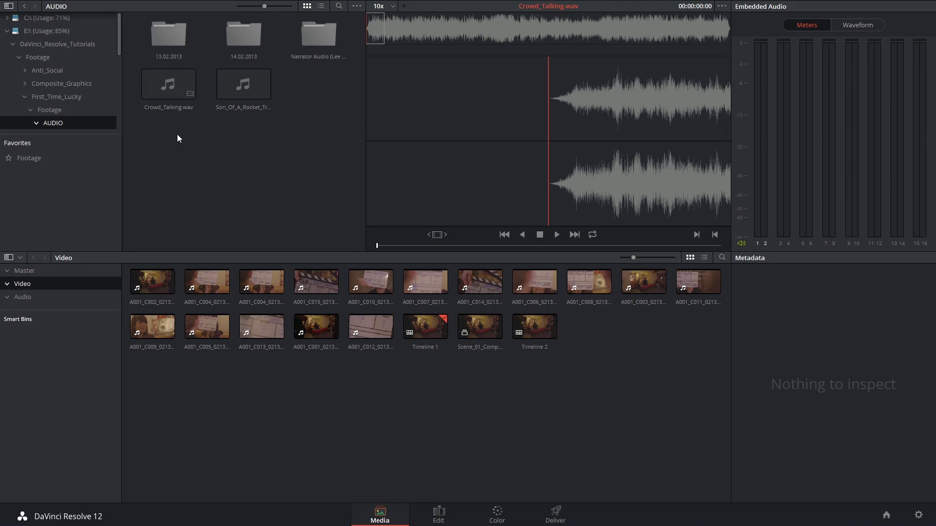
- Import Crowd_Talking.wav and Son_Of_A_Rocket from the AUDIO folder into the Media Pool
{"action": "left_click", "coordinate": [438, 514]}
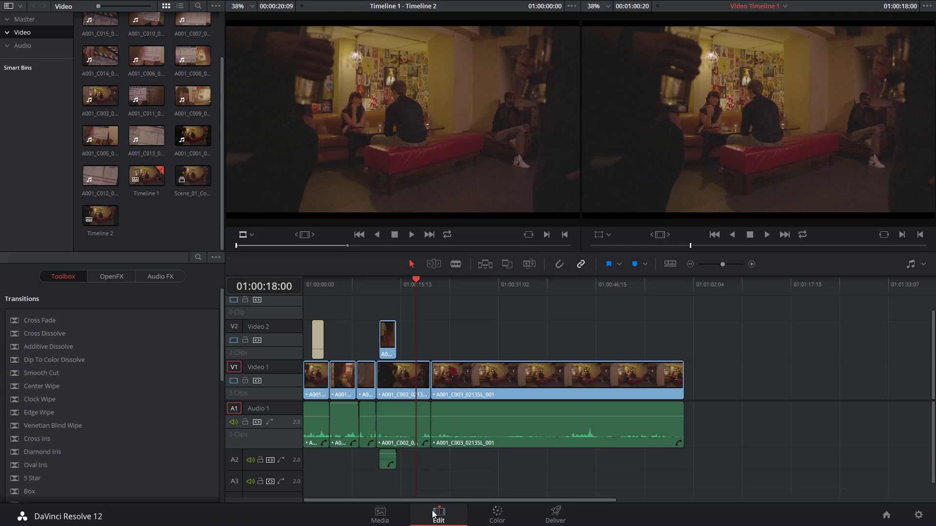
{"action": "left_click", "coordinate": [371, 514]}
{"action": "left_click_drag", "start_coordinate": [163, 144], "coordinate": [377, 440]}
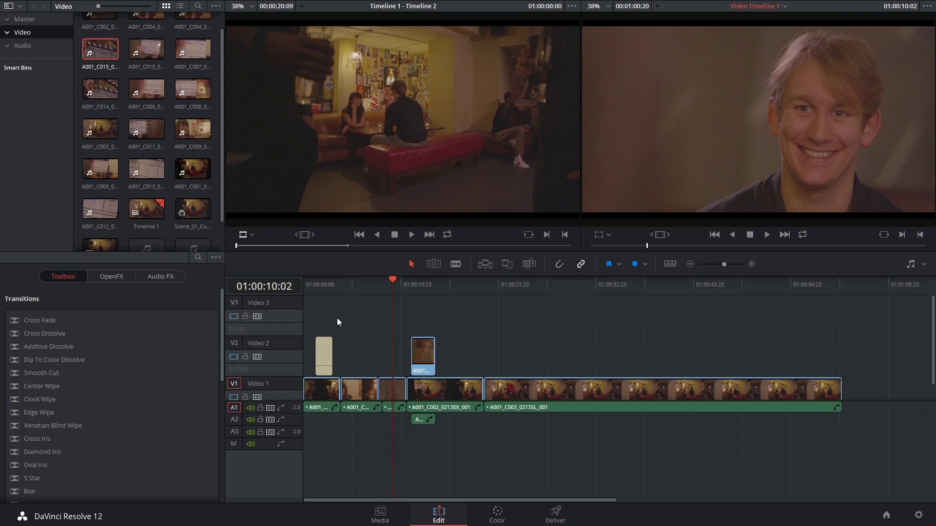
- Place Crowd_Talking on track A3 across the pub scene and play it back
{"action": "scroll", "coordinate": [192, 211], "scroll_direction": "down", "scroll_amount": 2}
{"action": "left_click_drag", "start_coordinate": [192, 215], "coordinate": [282, 416]}
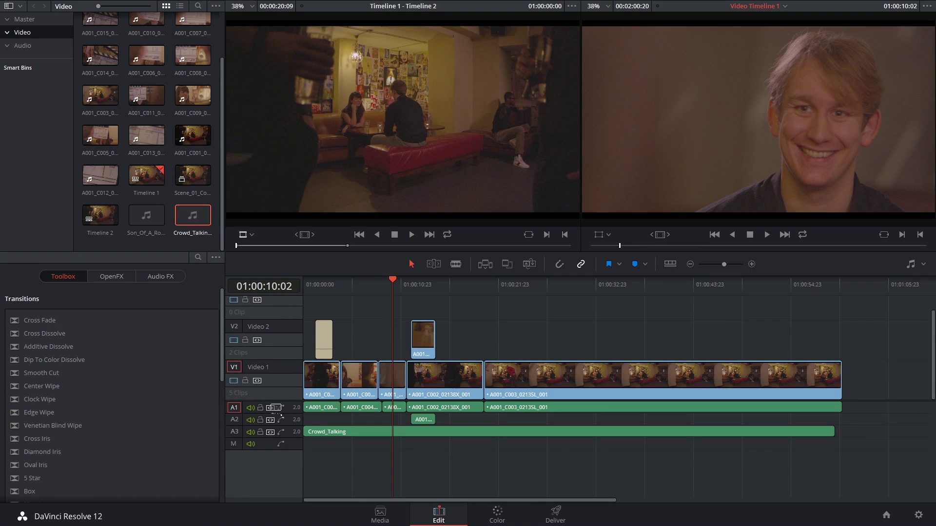
{"action": "left_click", "coordinate": [366, 291]}
{"action": "key", "text": "space"}
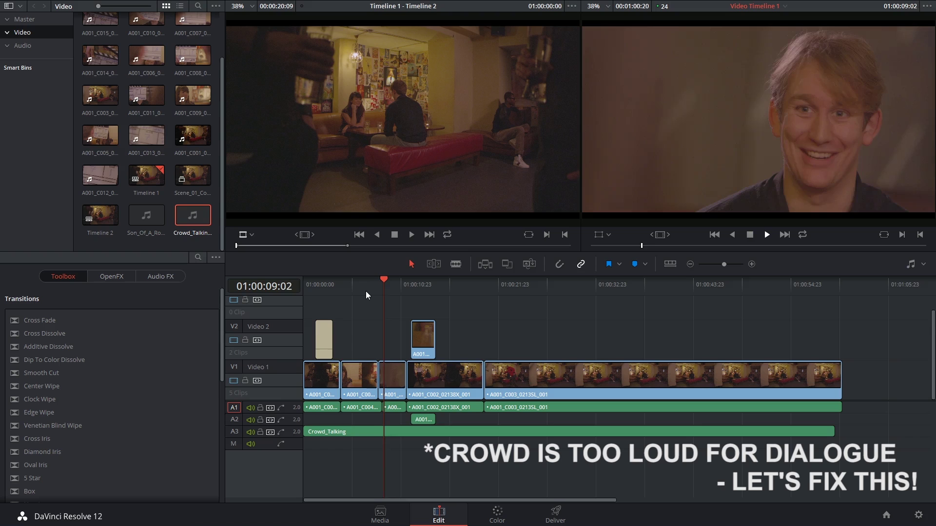
- Turn on Show Audio Waveforms and increase Audio Track Height in Timeline View Options
{"action": "double_click", "coordinate": [451, 432]}
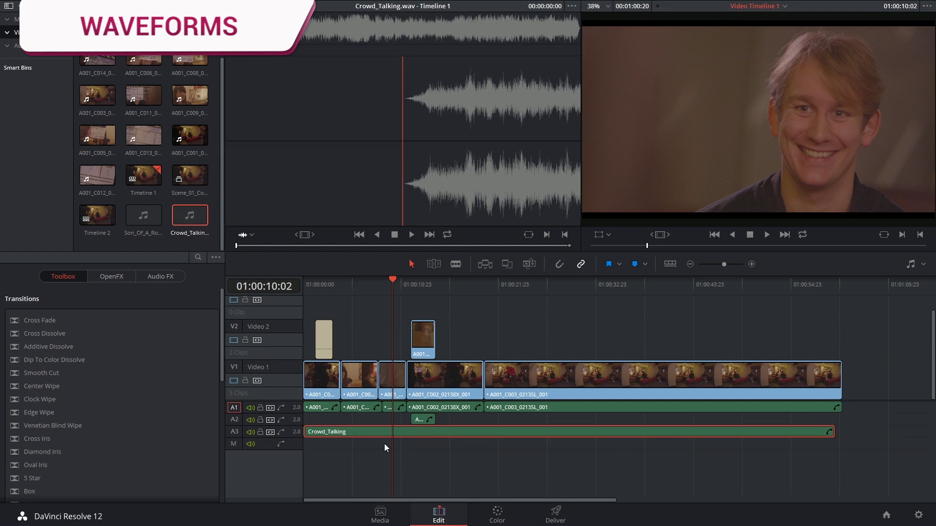
{"action": "left_click", "coordinate": [669, 266]}
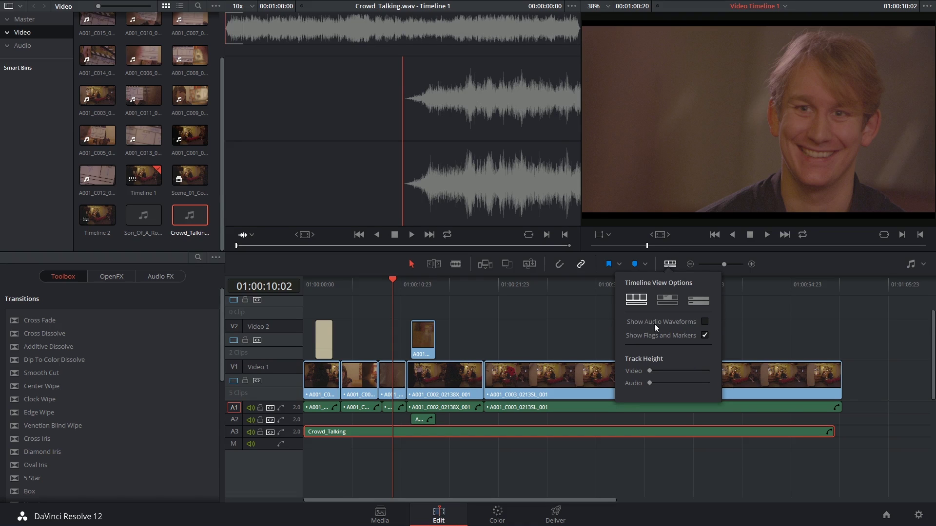
{"action": "left_click", "coordinate": [703, 321]}
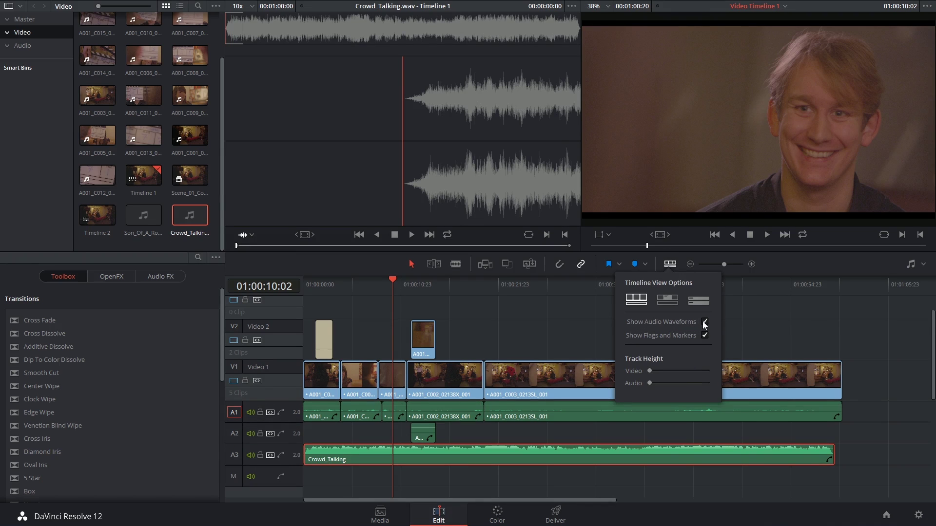
{"action": "left_click_drag", "start_coordinate": [649, 383], "coordinate": [669, 379]}
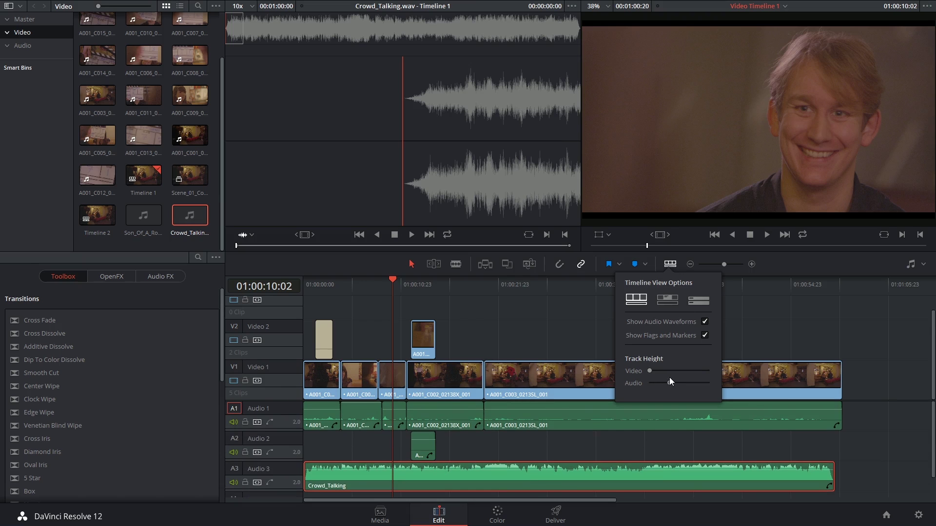
{"action": "left_click", "coordinate": [592, 446]}
{"action": "scroll", "coordinate": [264, 399], "scroll_direction": "down", "scroll_amount": 3}
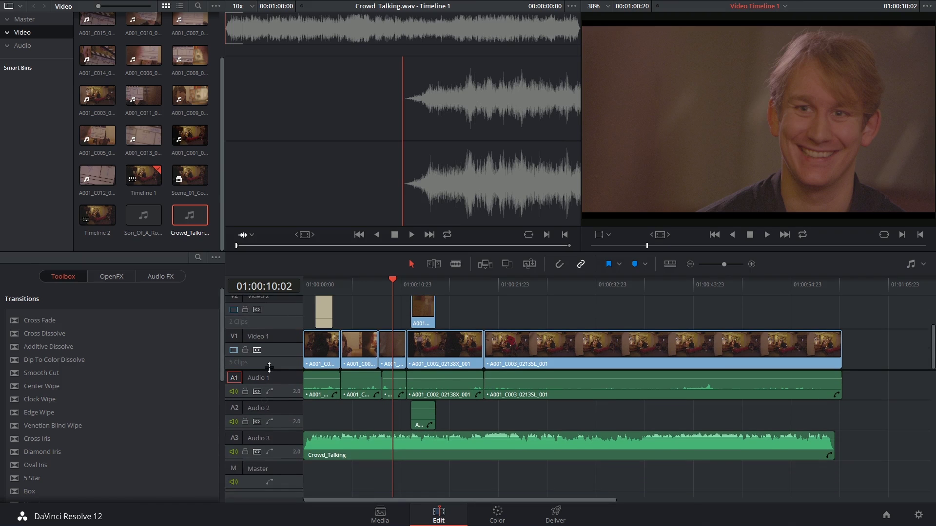
- Show Crowd_Talking's channels individually and make Audio 3 taller, zooming in then back out
{"action": "key", "text": "ctrl+plus"}
{"action": "key", "text": "ctrl+plus"}
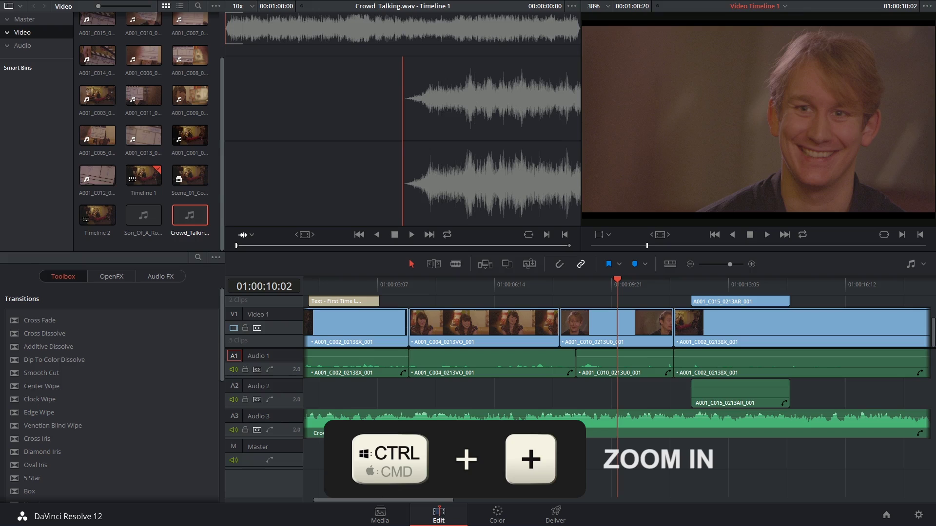
{"action": "left_click", "coordinate": [460, 431]}
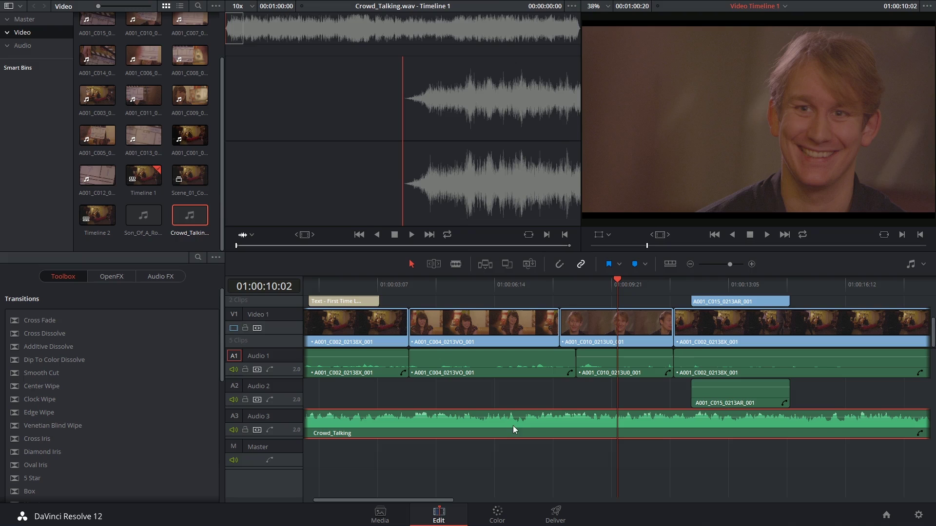
{"action": "right_click", "coordinate": [543, 414]}
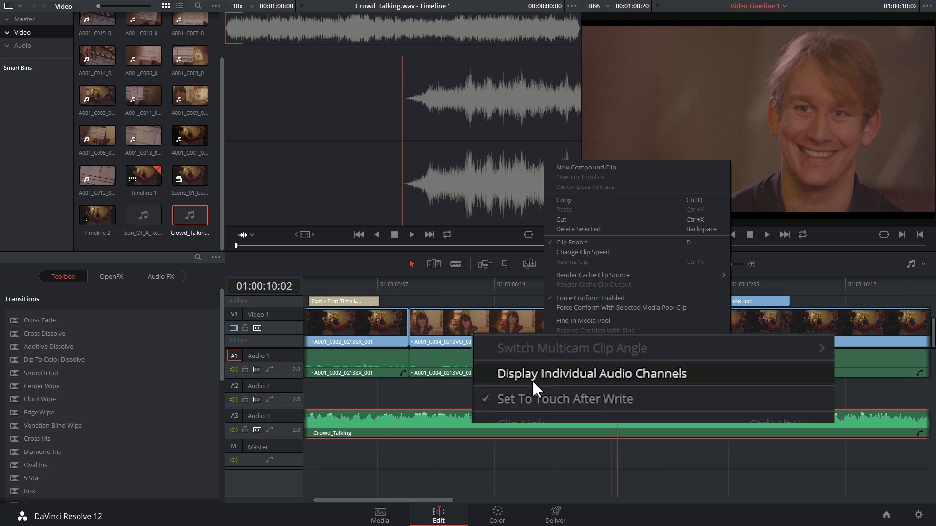
{"action": "left_click", "coordinate": [612, 379]}
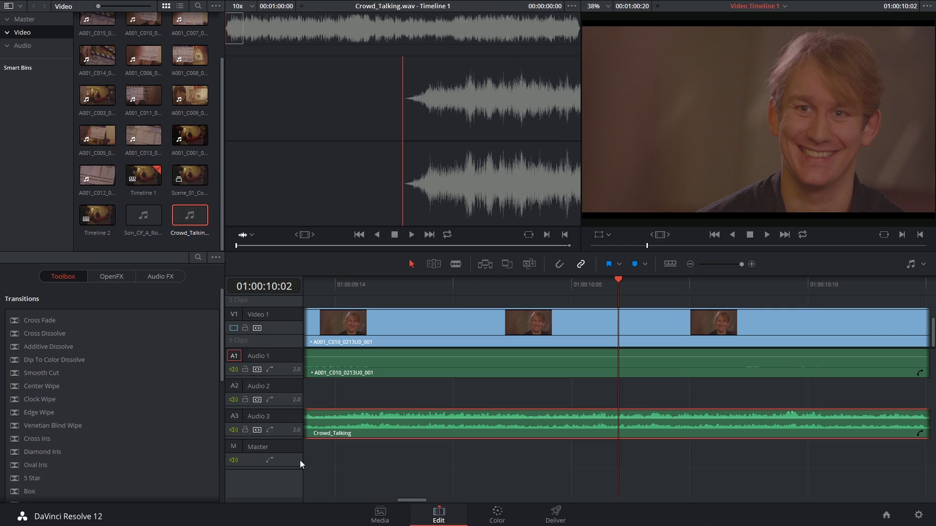
{"action": "left_click_drag", "start_coordinate": [283, 441], "coordinate": [288, 492]}
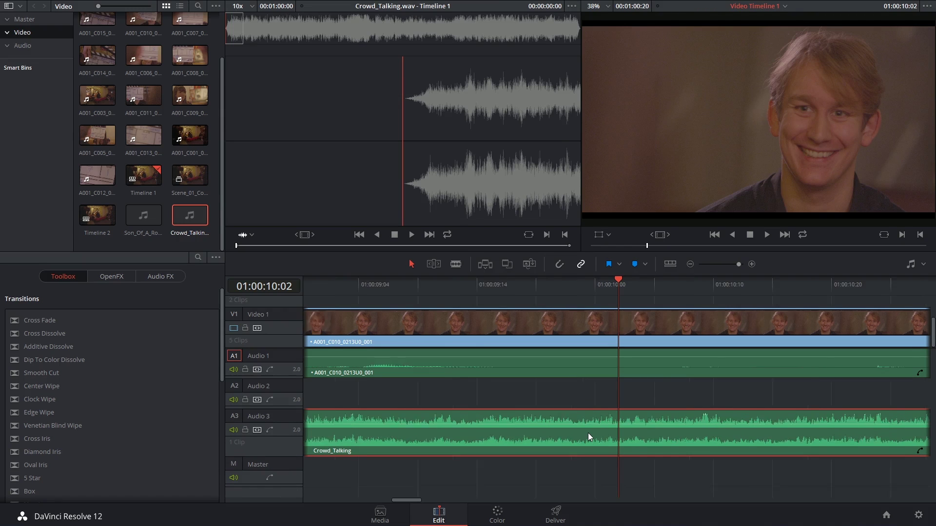
{"action": "key", "text": "ctrl+minus"}
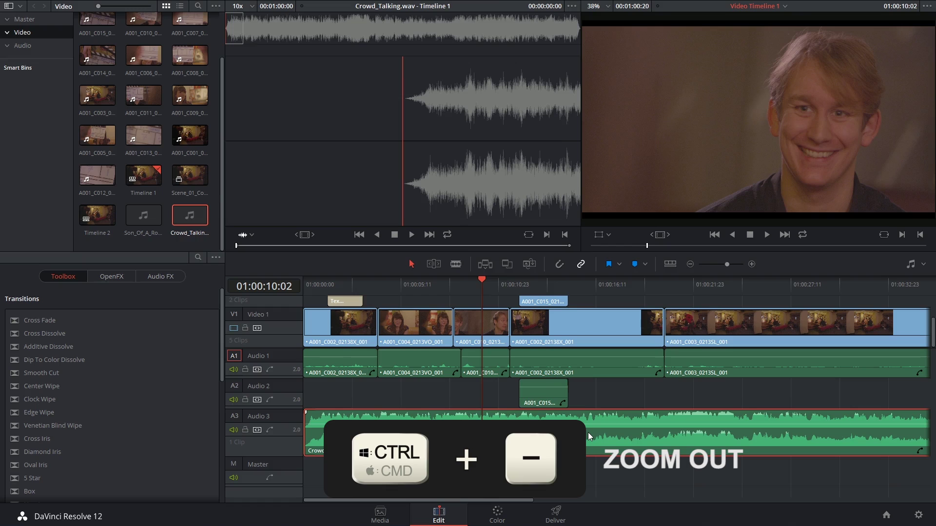
{"action": "key", "text": "ctrl+minus"}
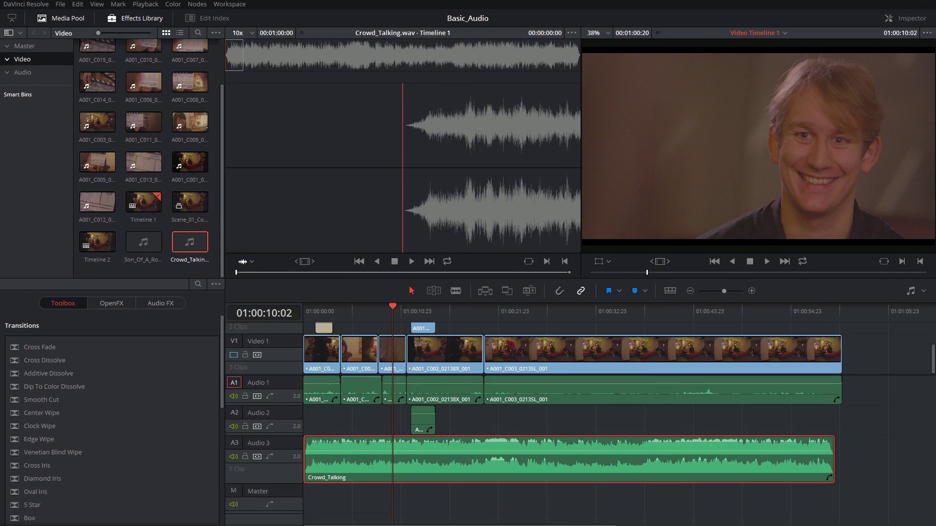
- Set Crowd_Talking's Inspector volume to -12 and play from about 6 seconds
{"action": "left_click", "coordinate": [905, 17]}
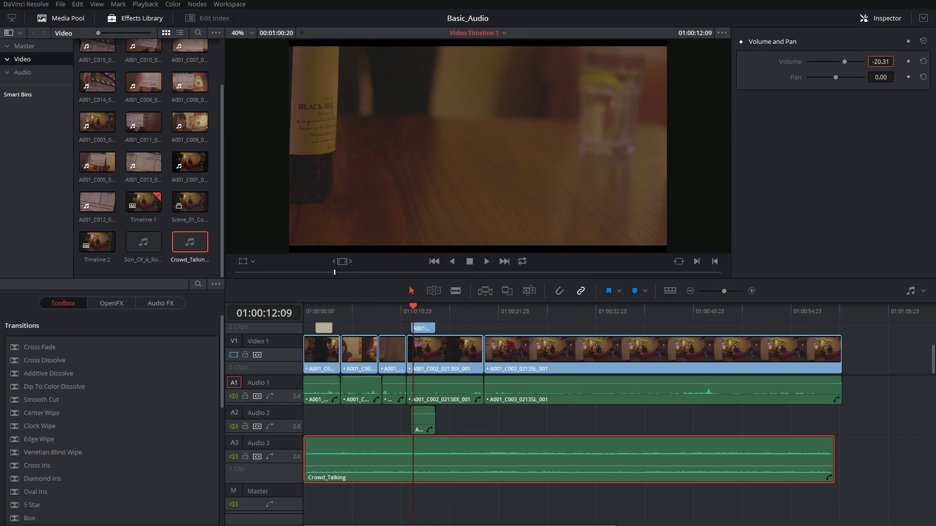
{"action": "type", "text": "-12"}
{"action": "key", "text": "Return"}
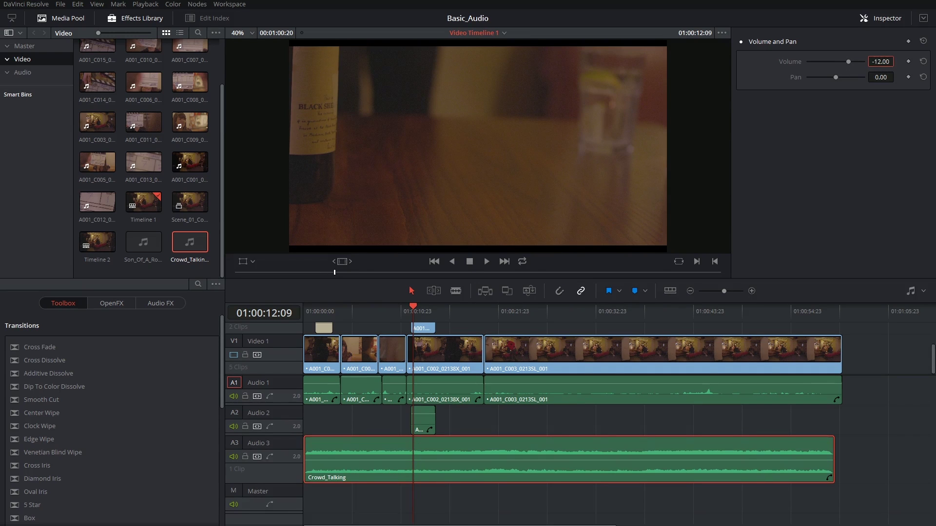
{"action": "left_click", "coordinate": [360, 312]}
{"action": "key", "text": "space"}
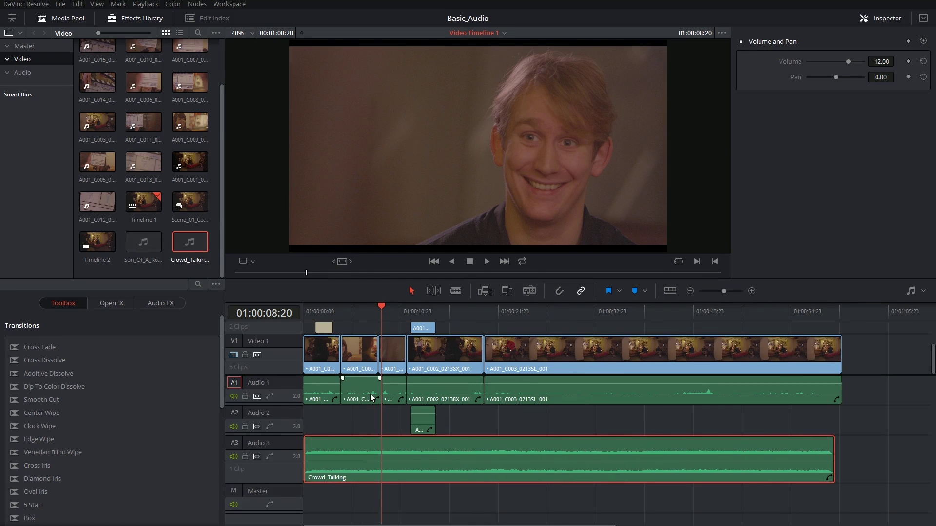
- Check each dialogue clip's volume, ending on the second Audio 1 clip at 18.00
{"action": "left_click", "coordinate": [324, 390]}
{"action": "left_click", "coordinate": [375, 393]}
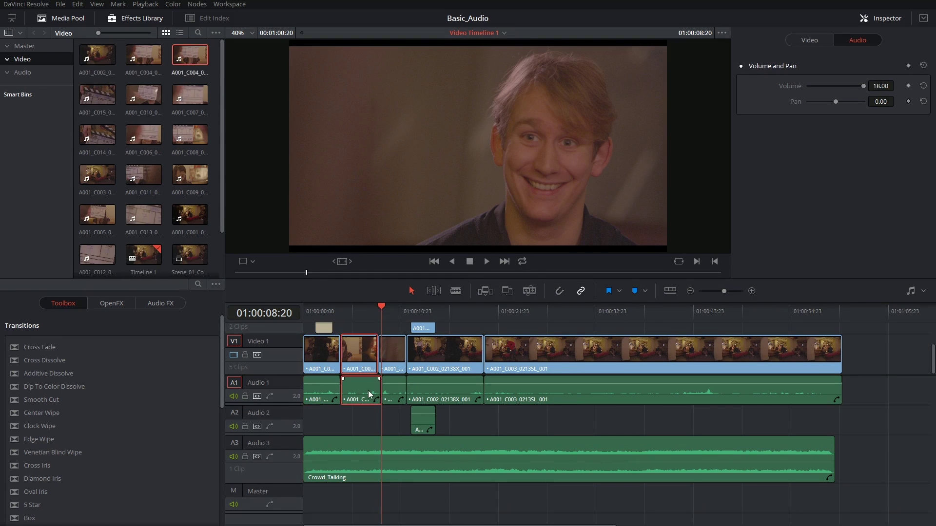
{"action": "left_click", "coordinate": [394, 389]}
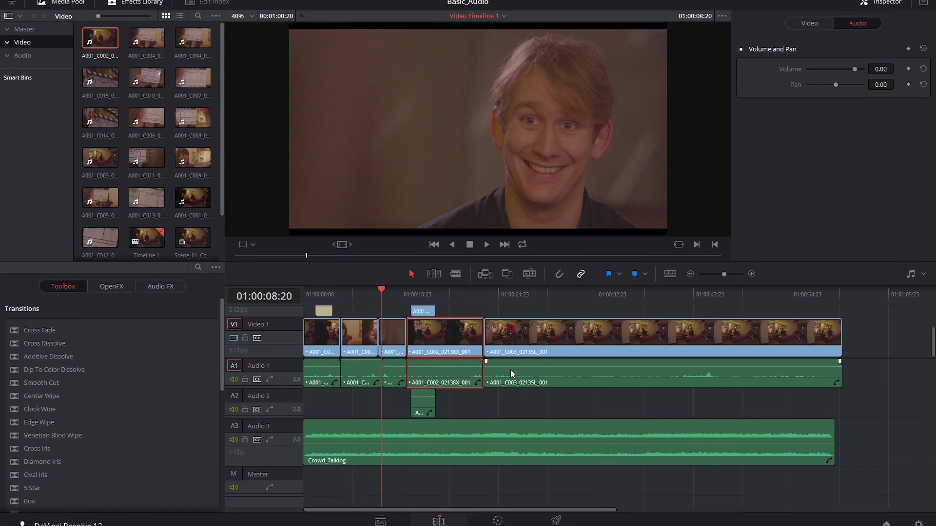
{"action": "left_click", "coordinate": [494, 389]}
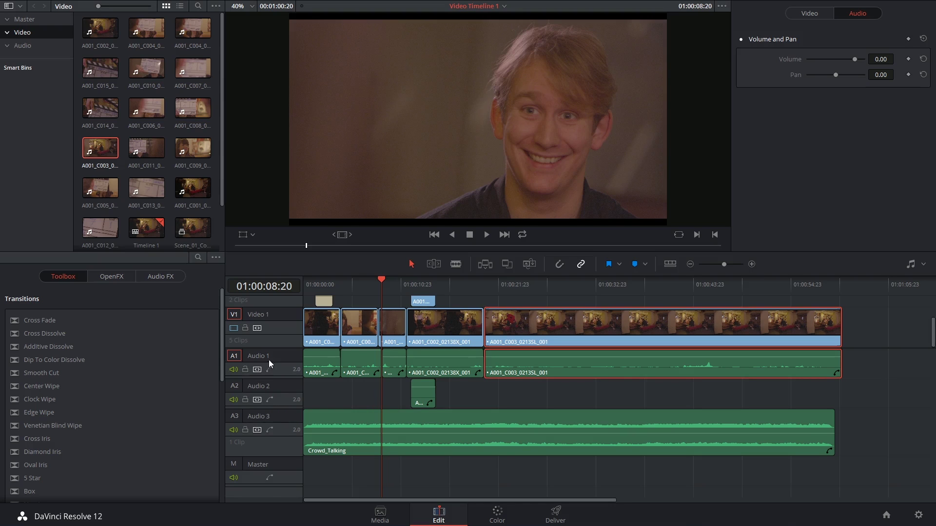
{"action": "key", "text": "shift+v"}
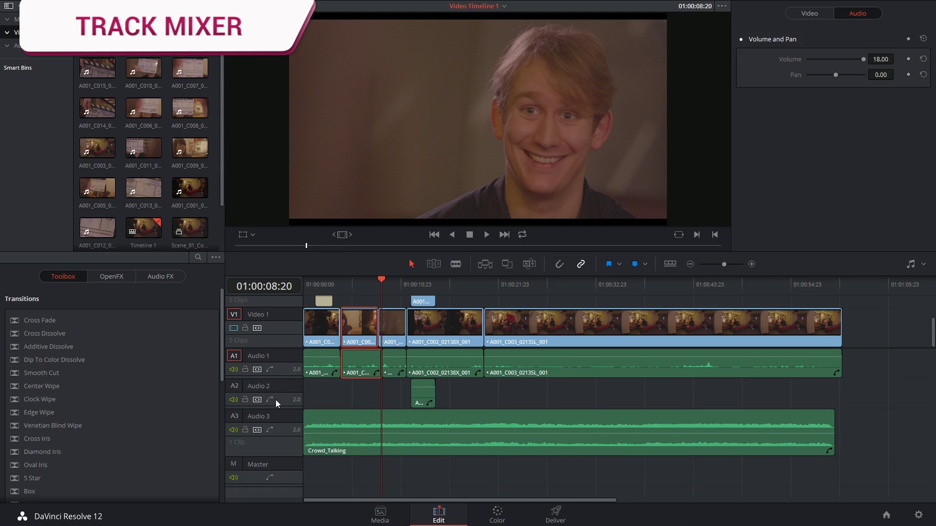
- Show the audio panel as the Track Mixer with A1, A2, A3 and Master strips
{"action": "left_click", "coordinate": [911, 265]}
{"action": "left_click", "coordinate": [924, 264]}
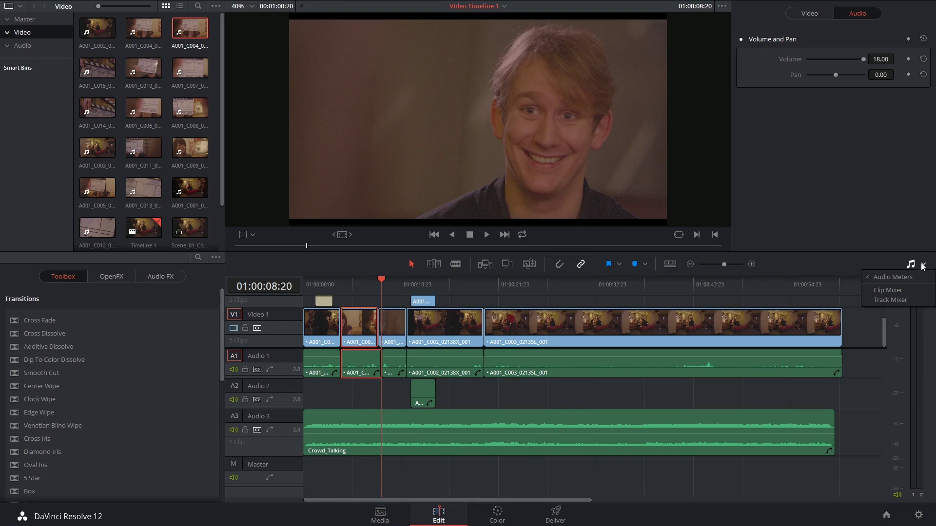
{"action": "left_click", "coordinate": [894, 300]}
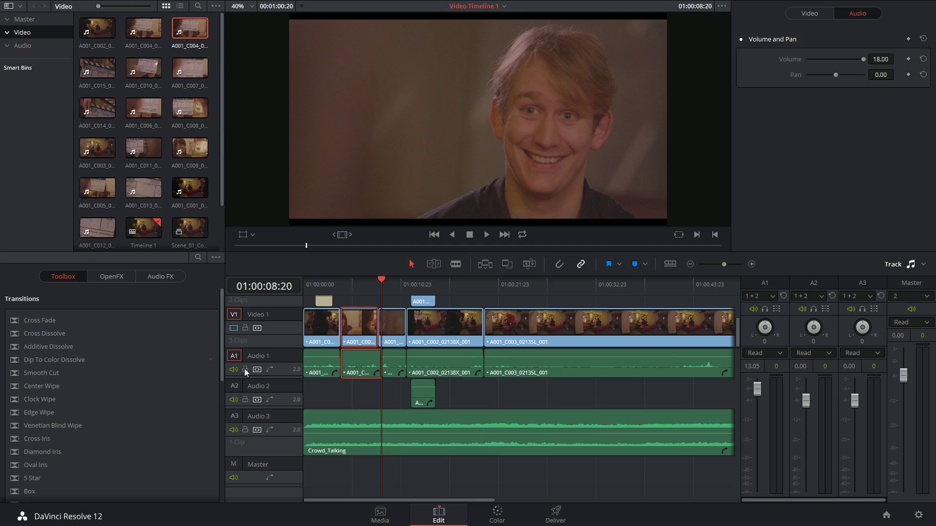
- Set the A1 track fader in the Track Mixer to 12.00
{"action": "double_click", "coordinate": [757, 389]}
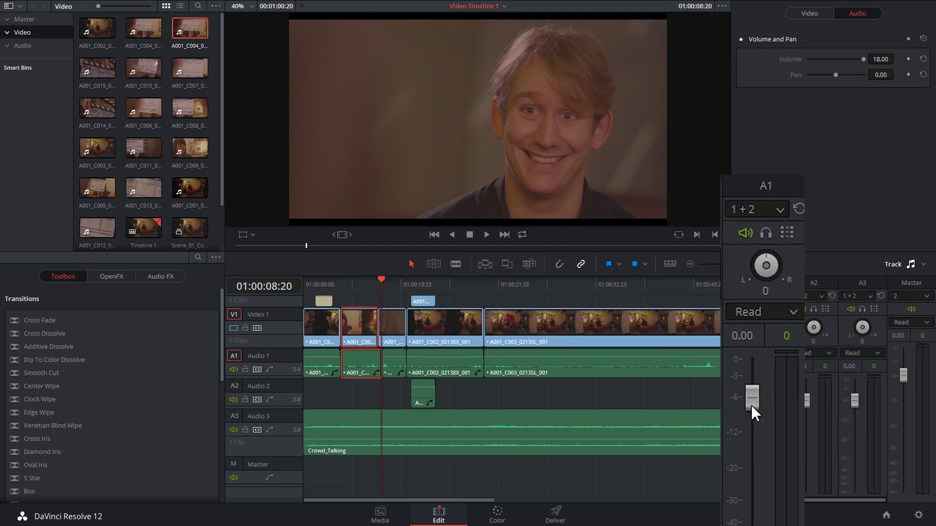
{"action": "left_click_drag", "start_coordinate": [751, 396], "coordinate": [754, 386]}
{"action": "left_click", "coordinate": [742, 339]}
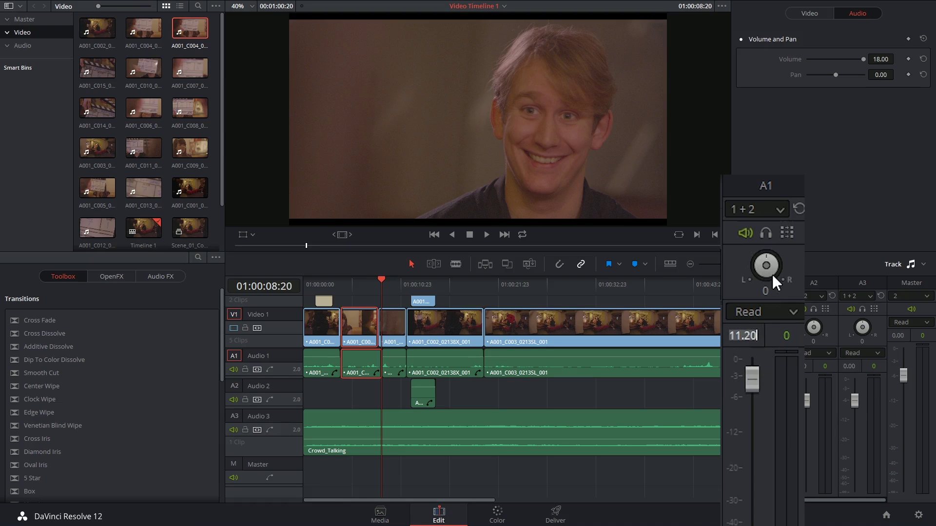
{"action": "type", "text": "12"}
{"action": "key", "text": "Return"}
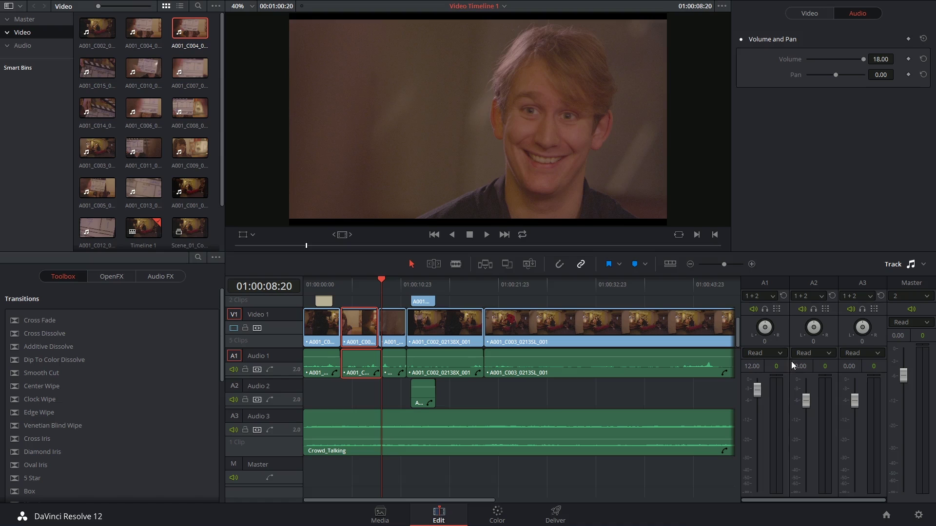
- Play the scene from about 4 seconds to hear the new mix
{"action": "left_click_drag", "start_coordinate": [359, 288], "coordinate": [347, 289]}
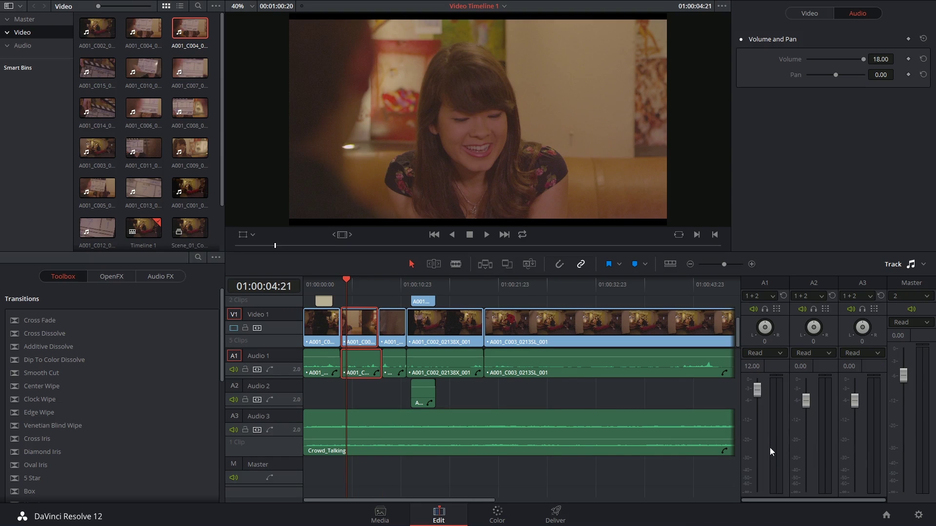
{"action": "left_click", "coordinate": [352, 288]}
{"action": "key", "text": "space"}
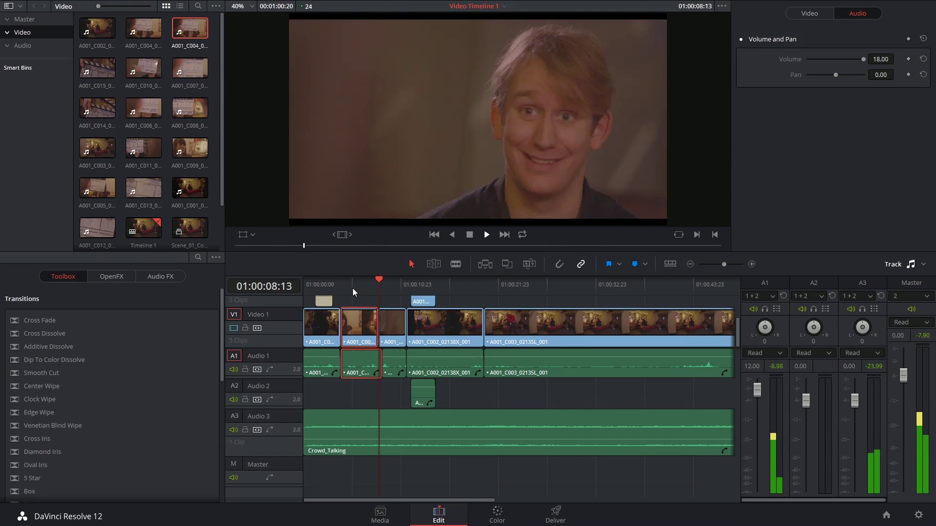
{"action": "key", "text": "space"}
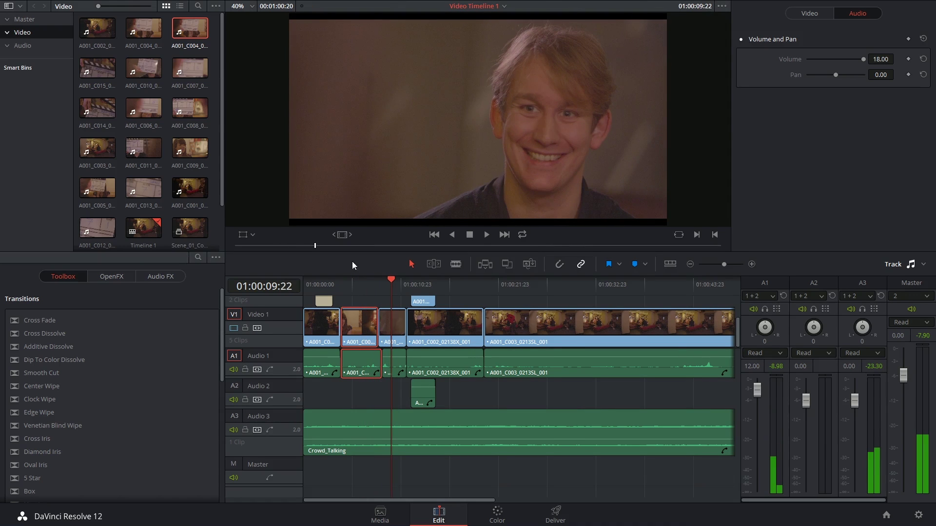
{"action": "left_click", "coordinate": [324, 379]}
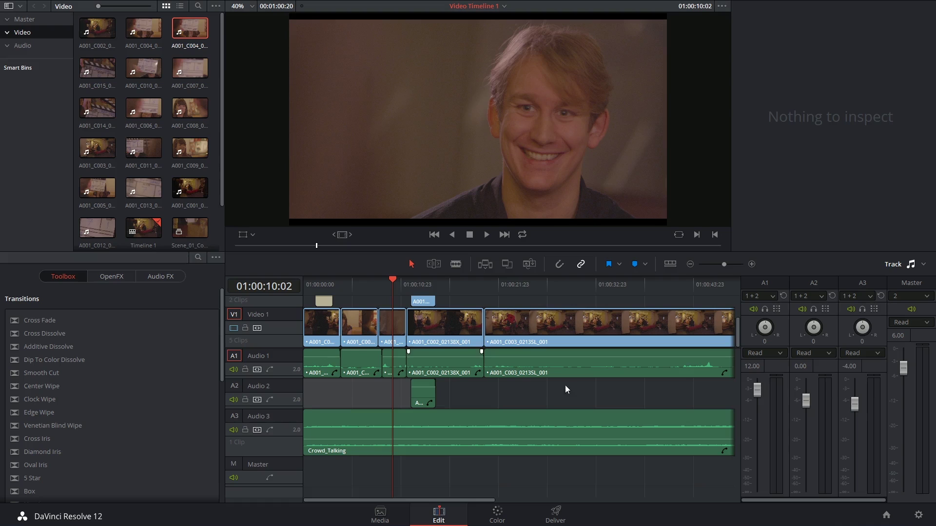
- Hide the Track Mixer and drop Son_Of_A_Rocket_Track onto a new Audio 4 track
{"action": "left_click", "coordinate": [924, 264]}
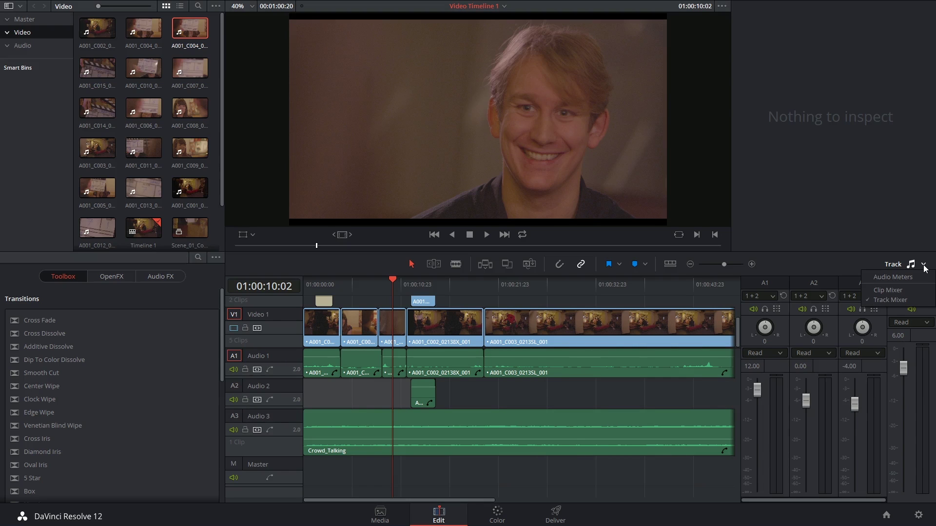
{"action": "left_click", "coordinate": [924, 267]}
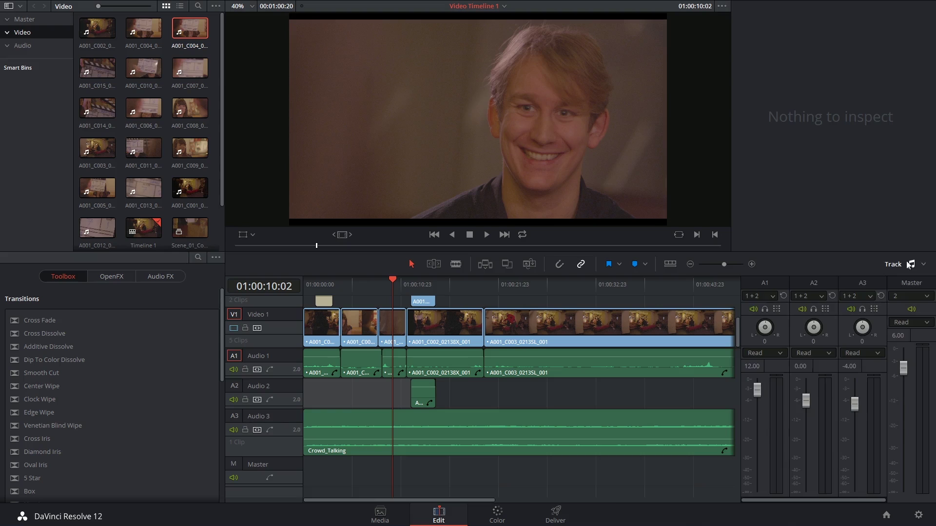
{"action": "left_click", "coordinate": [909, 266]}
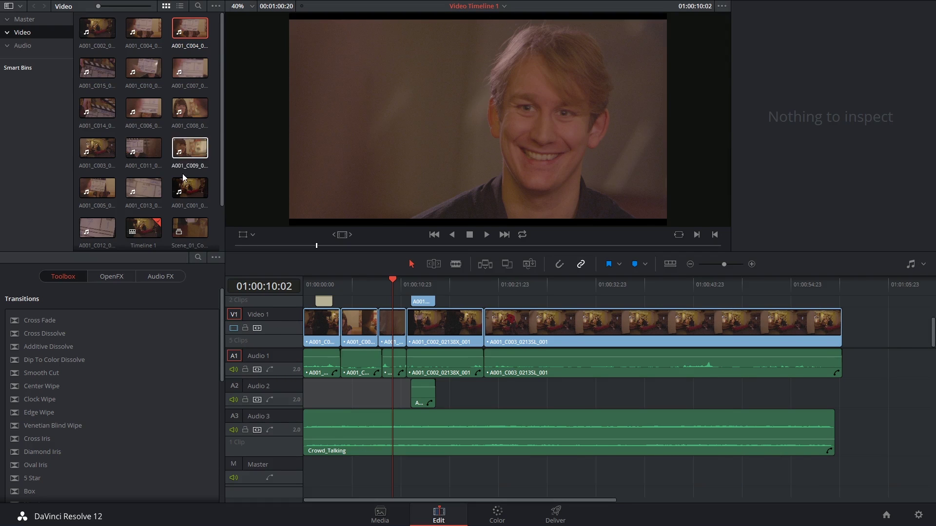
{"action": "scroll", "coordinate": [190, 156], "scroll_direction": "down", "scroll_amount": 2}
{"action": "left_click_drag", "start_coordinate": [141, 218], "coordinate": [324, 488]}
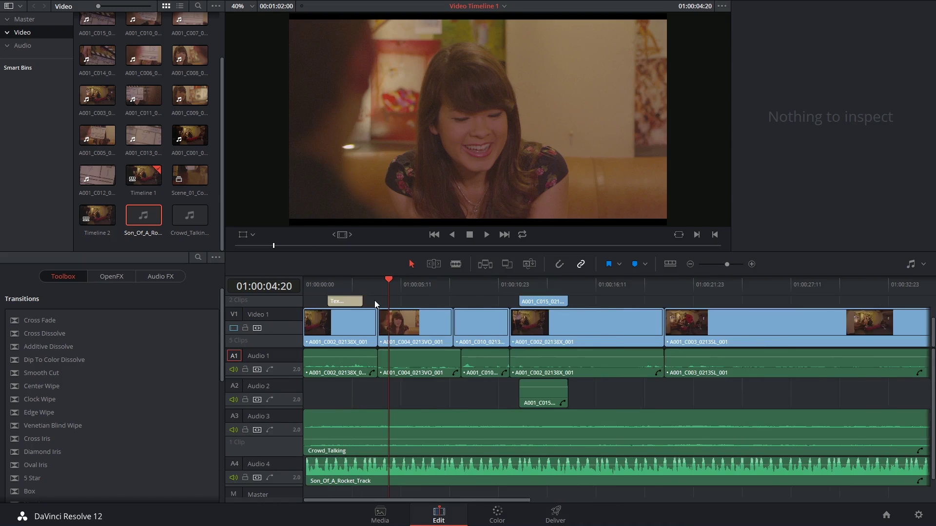
- Select the soundtrack clip and switch the audio panel to the Clip Mixer
{"action": "left_click", "coordinate": [361, 472]}
{"action": "left_click", "coordinate": [923, 264]}
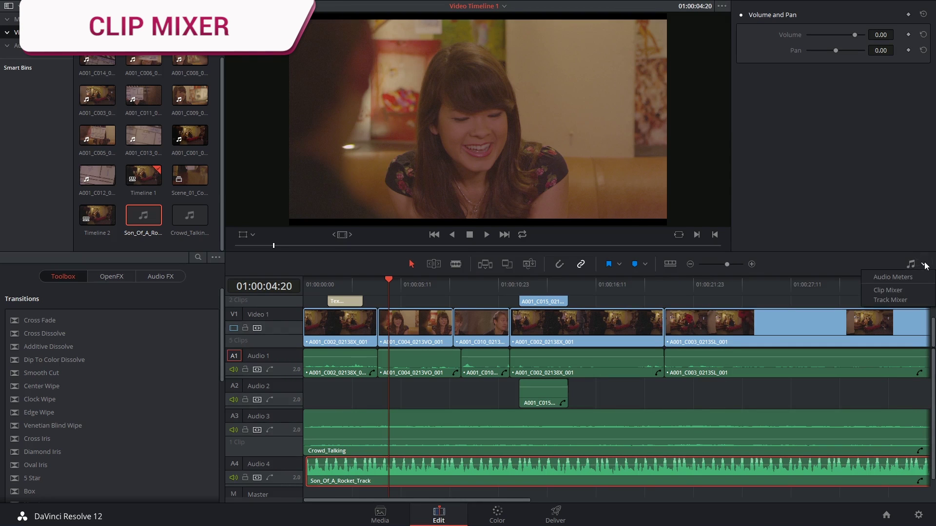
{"action": "left_click", "coordinate": [893, 289]}
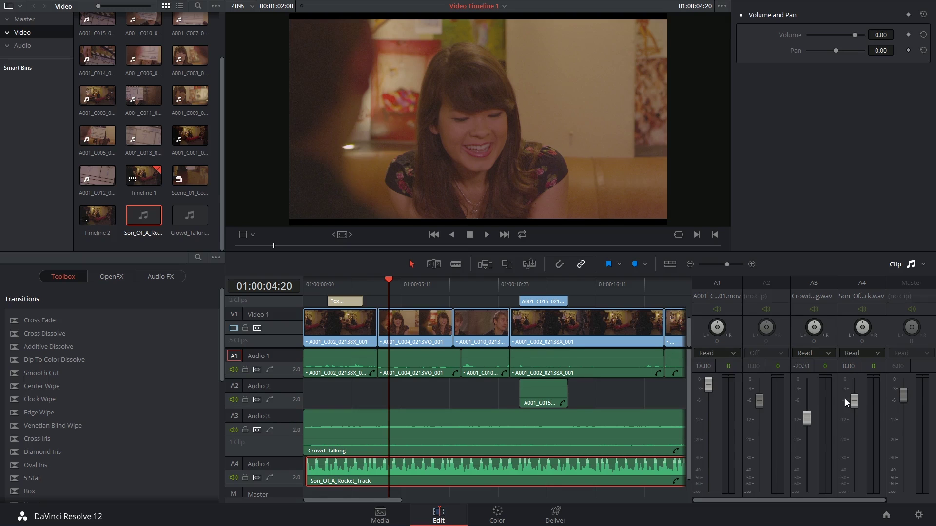
{"action": "key", "text": "shift+v"}
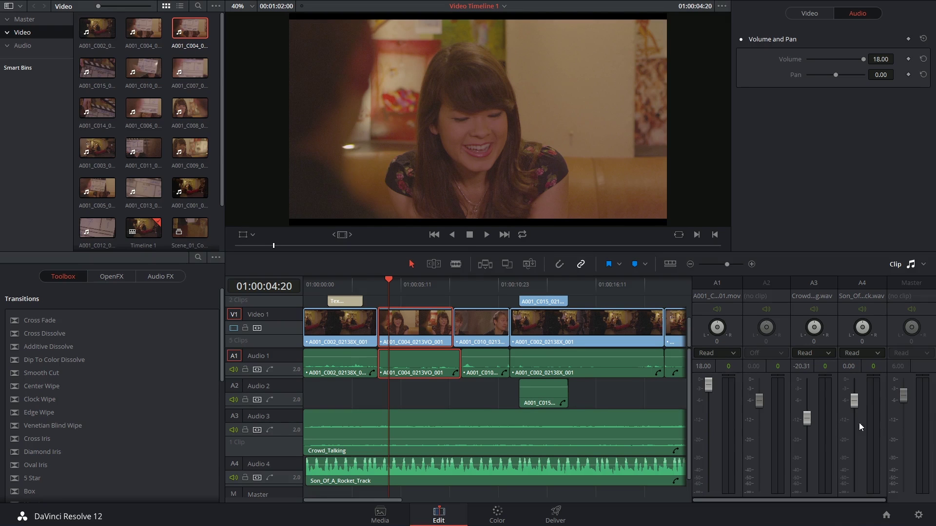
- Set Son_Of_A_Rocket_Track's volume to -20 and play from about 01:00:05
{"action": "left_click", "coordinate": [448, 458]}
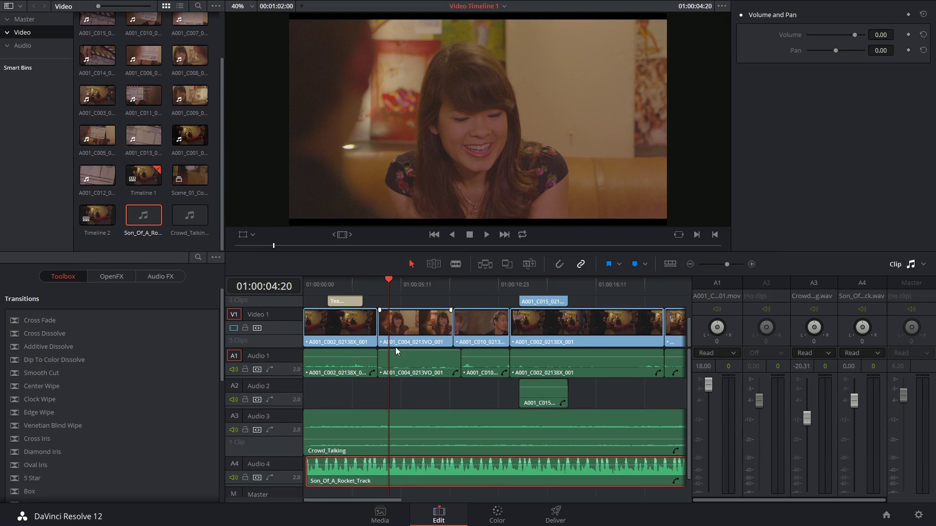
{"action": "left_click", "coordinate": [483, 289]}
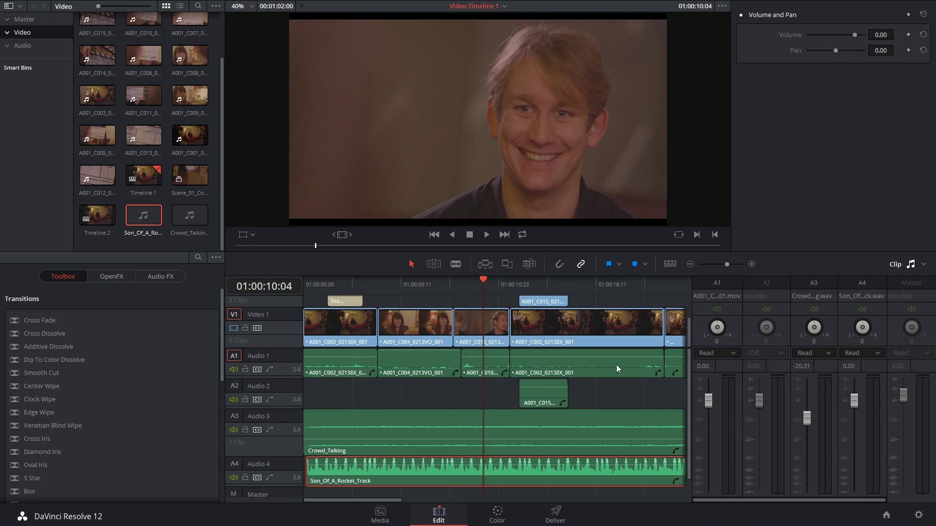
{"action": "left_click", "coordinate": [546, 285]}
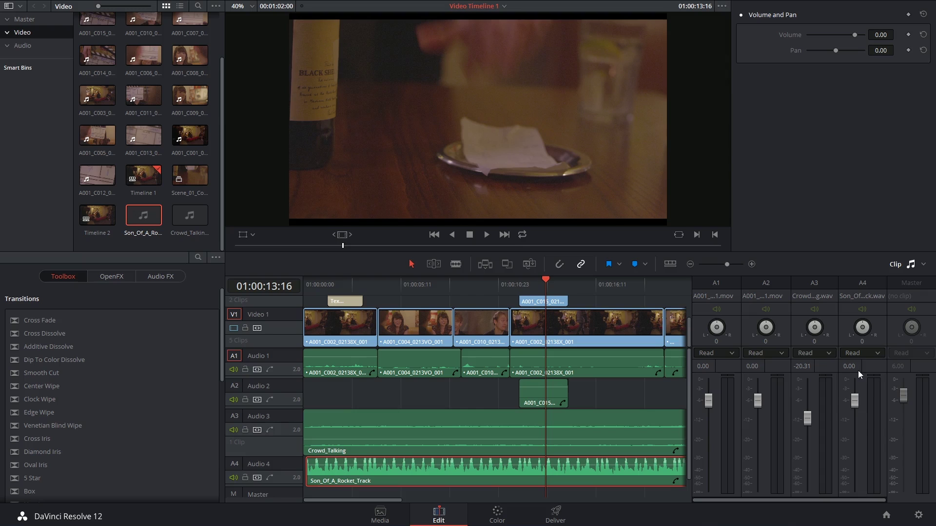
{"action": "type", "text": "-20"}
{"action": "key", "text": "Return"}
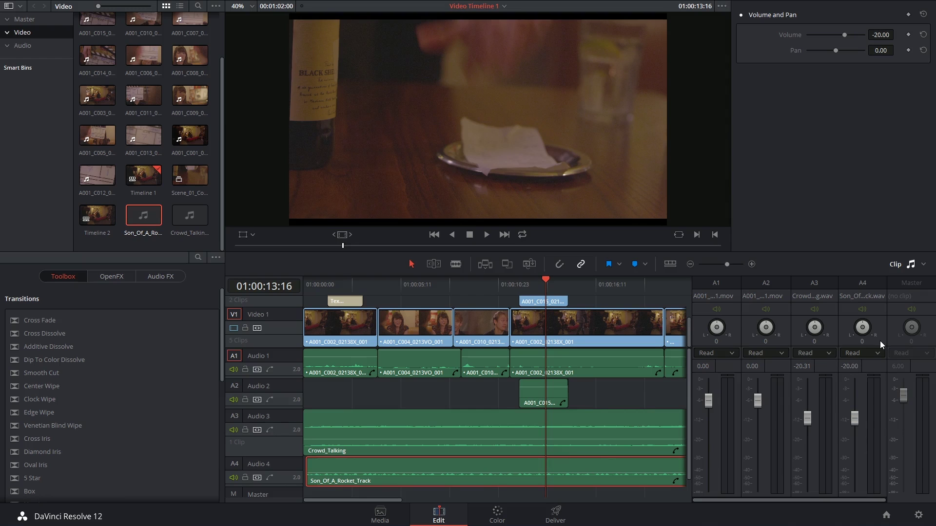
{"action": "left_click", "coordinate": [394, 288]}
{"action": "key", "text": "space"}
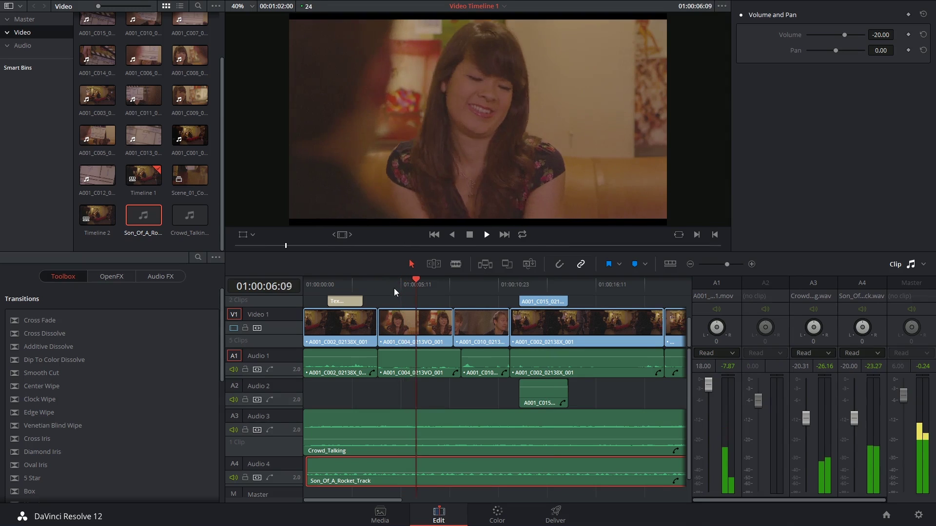
- Lower the soundtrack to -24 after listening, leaving the playhead at 01:00:08:17
{"action": "key", "text": "space"}
{"action": "left_click", "coordinate": [426, 290]}
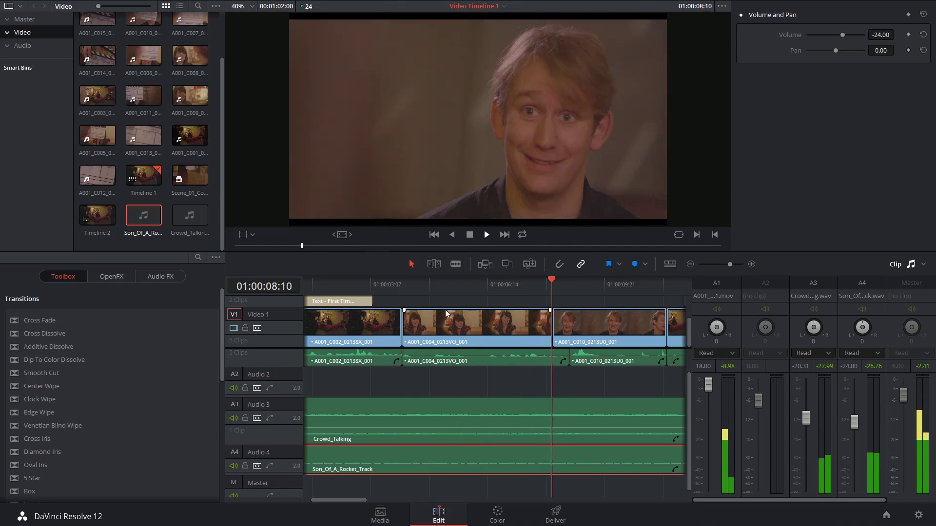
{"action": "key", "text": "space"}
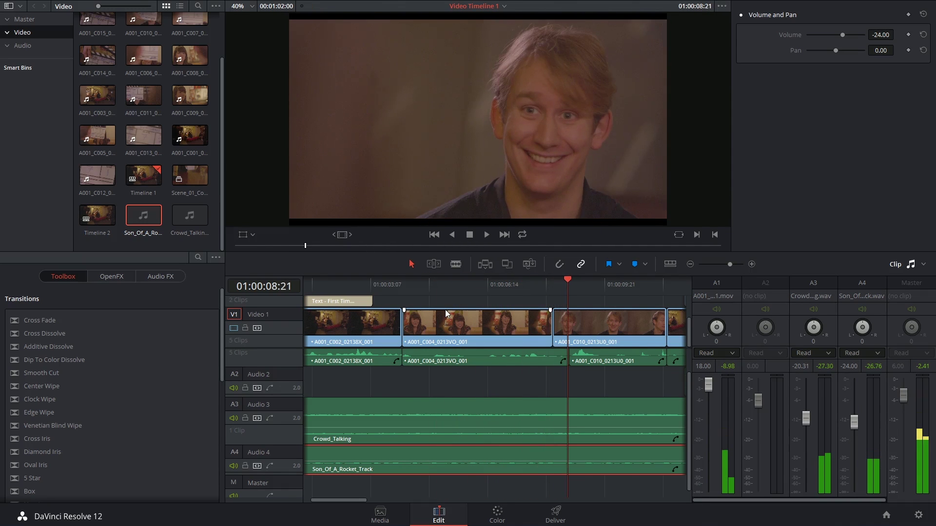
{"action": "left_click", "coordinate": [564, 281]}
{"action": "left_click_drag", "start_coordinate": [564, 282], "coordinate": [562, 282]}
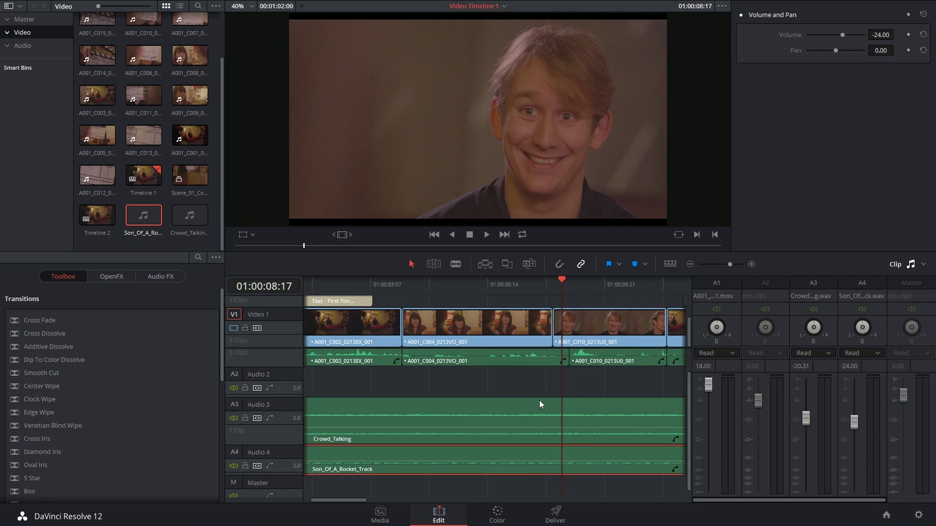
{"action": "scroll", "coordinate": [276, 457], "scroll_direction": "down", "scroll_amount": 1}
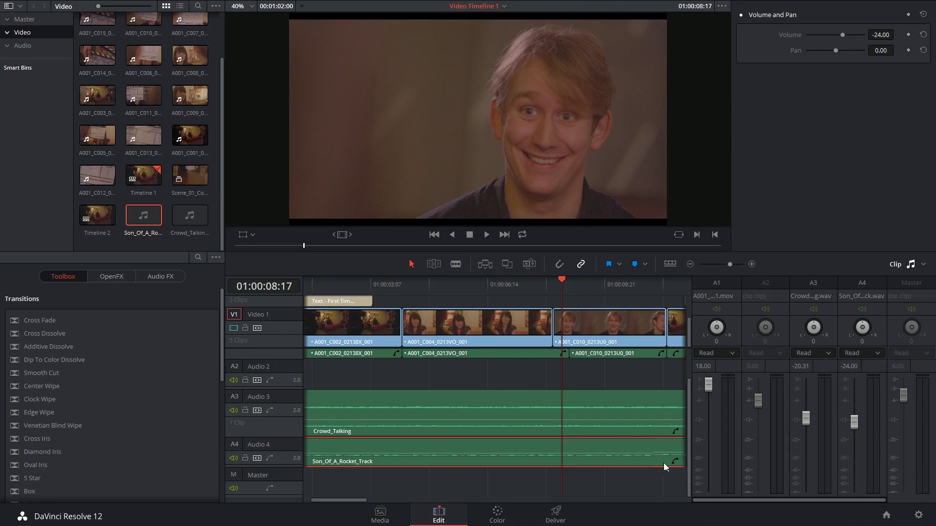
- Hide the Clip Mixer and show Son_Of_A_Rocket_Track's Volume curve lane on Audio 4
{"action": "scroll", "coordinate": [665, 466], "scroll_direction": "down", "scroll_amount": 1}
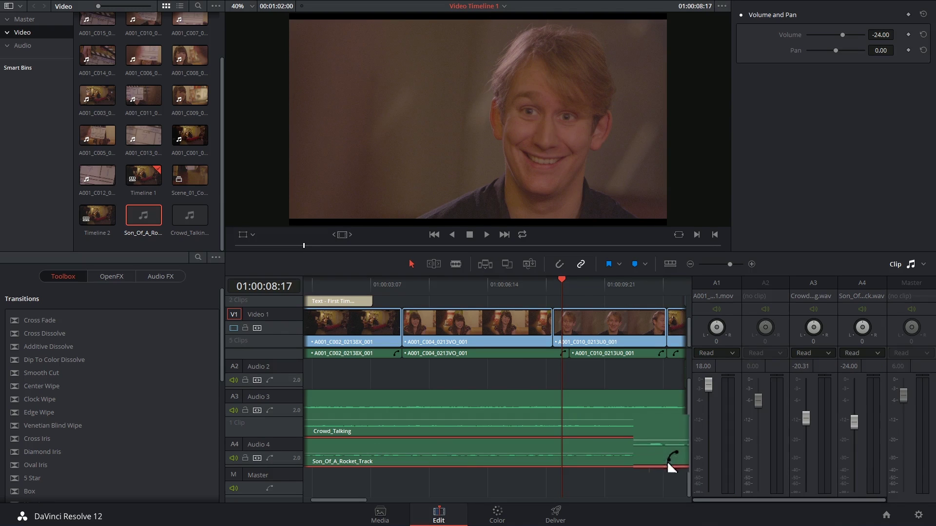
{"action": "left_click", "coordinate": [923, 264]}
{"action": "left_click", "coordinate": [921, 290]}
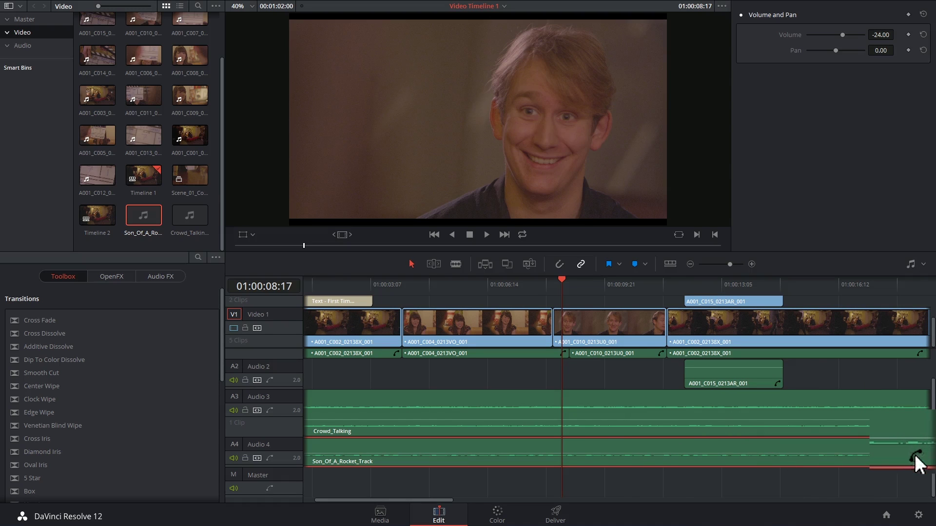
{"action": "left_click", "coordinate": [917, 456]}
{"action": "scroll", "coordinate": [532, 445], "scroll_direction": "down", "scroll_amount": 3}
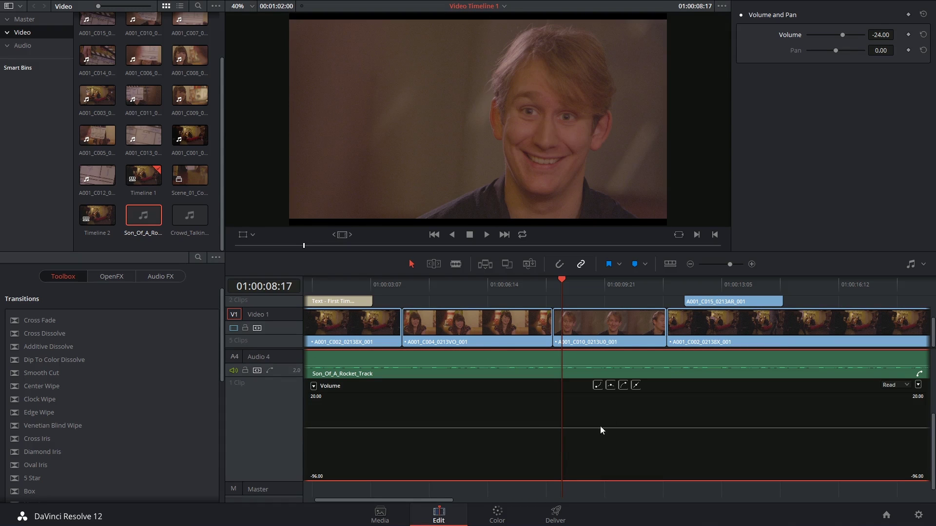
- Add soundtrack volume keyframes at 01:00:08:17 and 01:00:10:08
{"action": "left_click", "coordinate": [908, 34]}
{"action": "left_click_drag", "start_coordinate": [562, 279], "coordinate": [619, 280]}
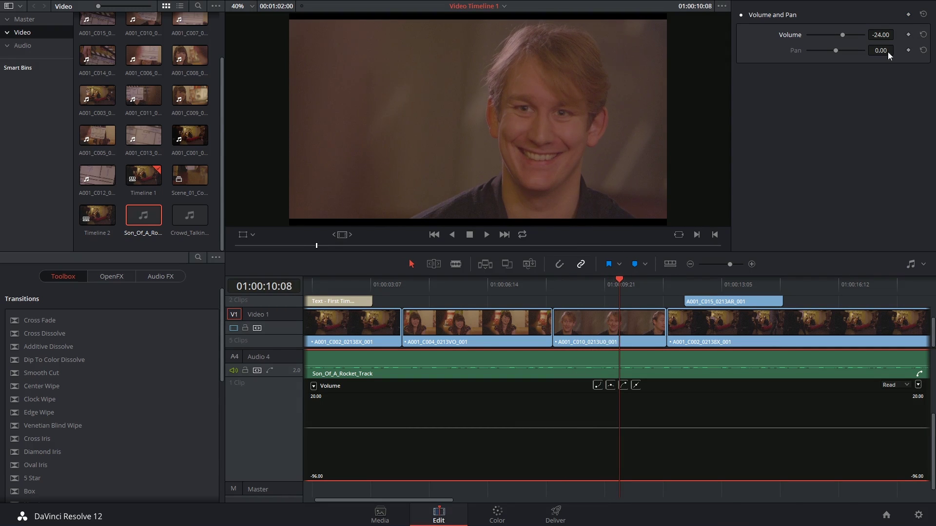
{"action": "left_click", "coordinate": [907, 35]}
{"action": "left_click_drag", "start_coordinate": [618, 283], "coordinate": [636, 282]}
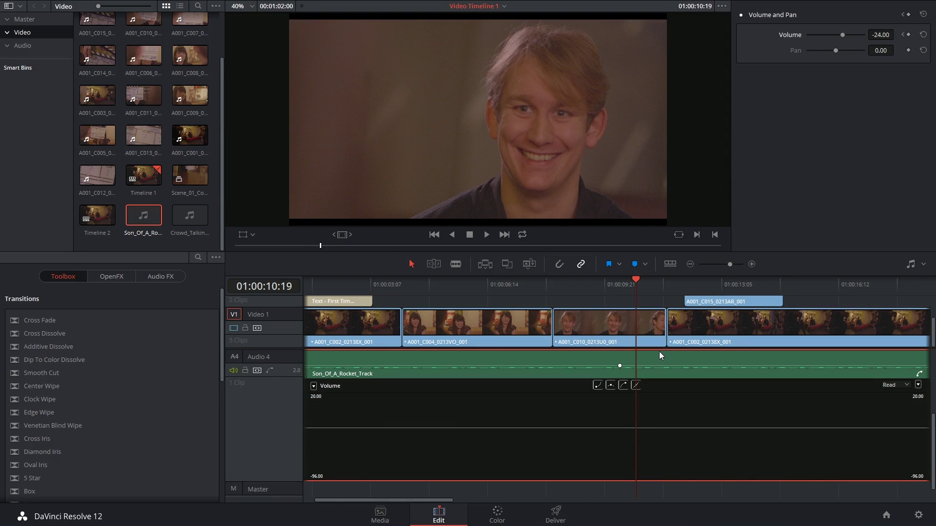
- Set the volume to -20 at 01:00:10:19 and replay the section to hear the rise
{"action": "left_click", "coordinate": [881, 34]}
{"action": "type", "text": "-20"}
{"action": "key", "text": "Return"}
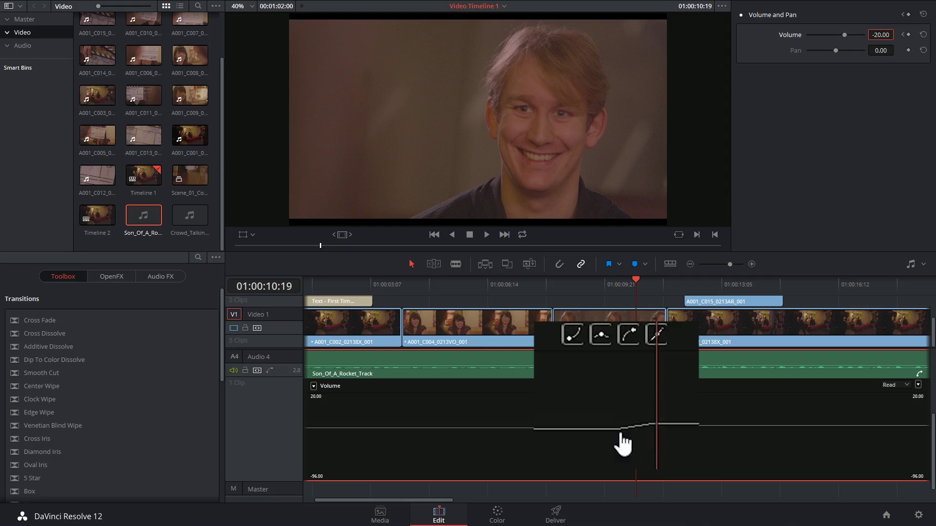
{"action": "left_click", "coordinate": [447, 288]}
{"action": "key", "text": "space"}
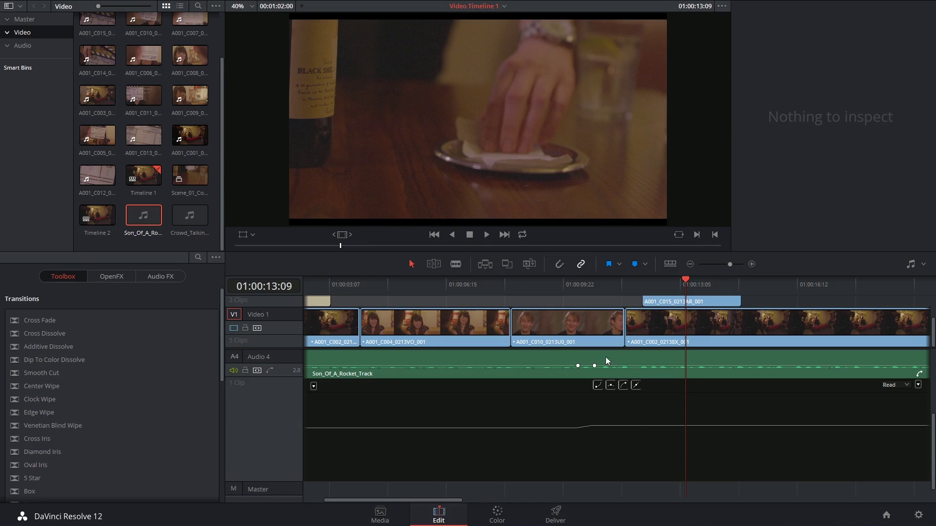
- Select Son_Of_A_Rocket_Track, keyframe its volume at 01:00:13:09, and advance the playhead to 01:00:14:13
{"action": "left_click", "coordinate": [664, 360]}
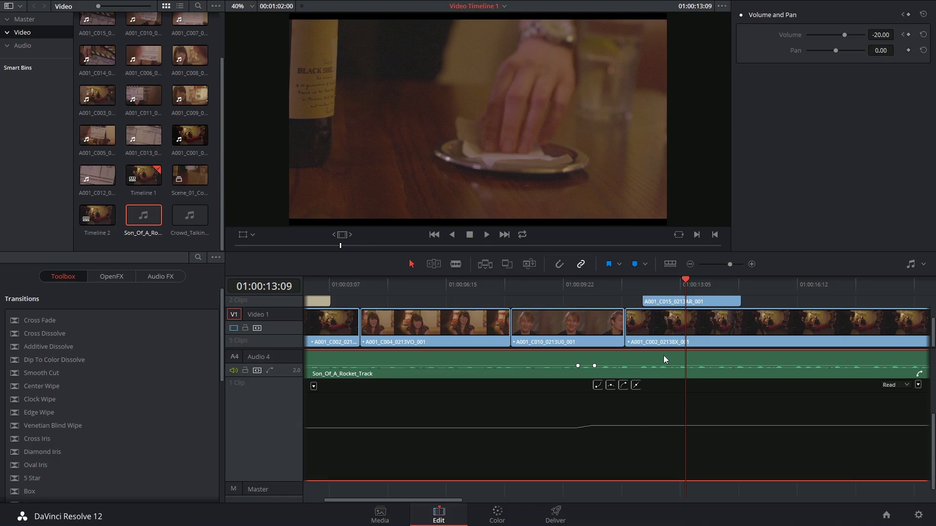
{"action": "left_click", "coordinate": [910, 35]}
{"action": "left_click", "coordinate": [703, 283]}
{"action": "left_click_drag", "start_coordinate": [845, 35], "coordinate": [842, 34]}
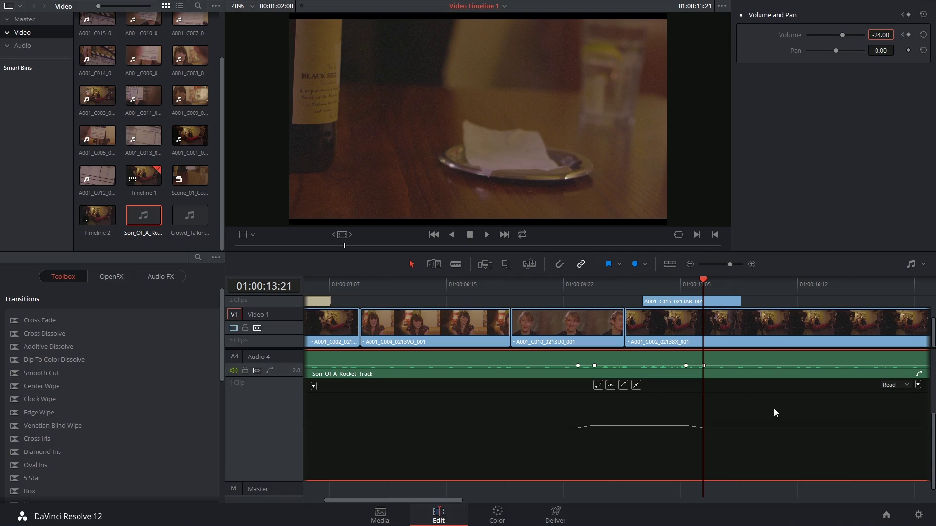
{"action": "left_click_drag", "start_coordinate": [710, 289], "coordinate": [727, 282]}
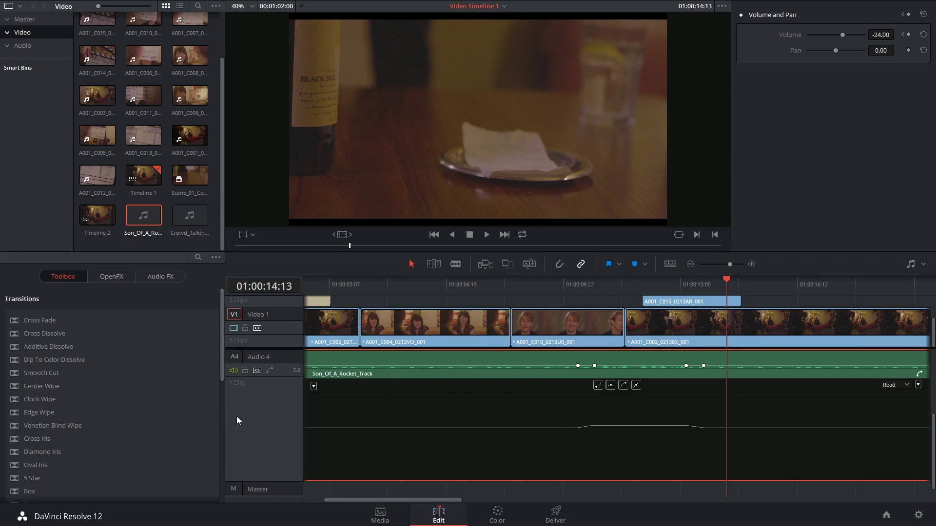
- Toggle the Track Mixer on and off, then show the Master track's Volume curve lane
{"action": "scroll", "coordinate": [285, 414], "scroll_direction": "down", "scroll_amount": 1}
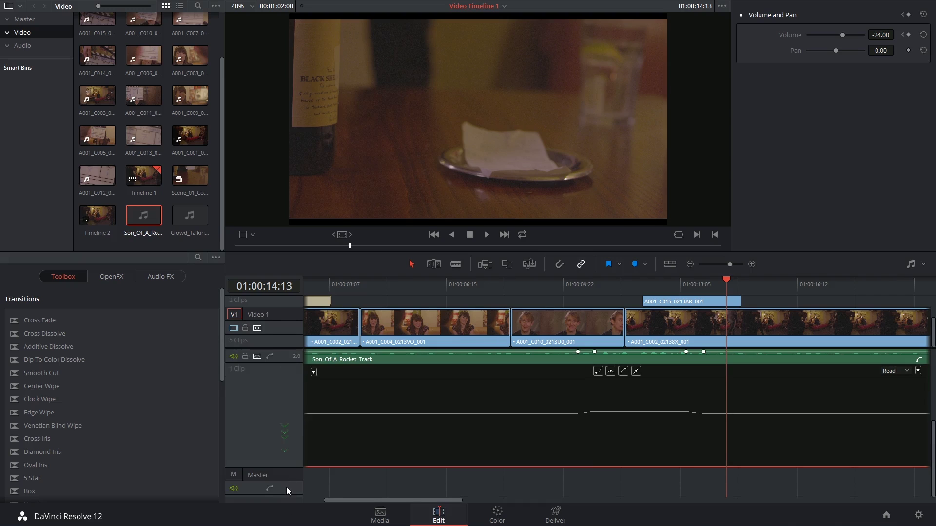
{"action": "left_click", "coordinate": [922, 264]}
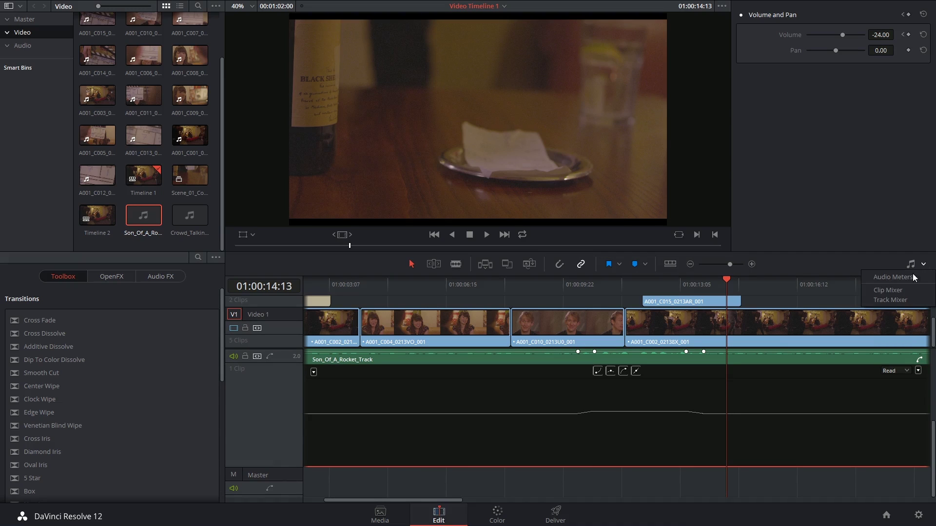
{"action": "left_click", "coordinate": [892, 300]}
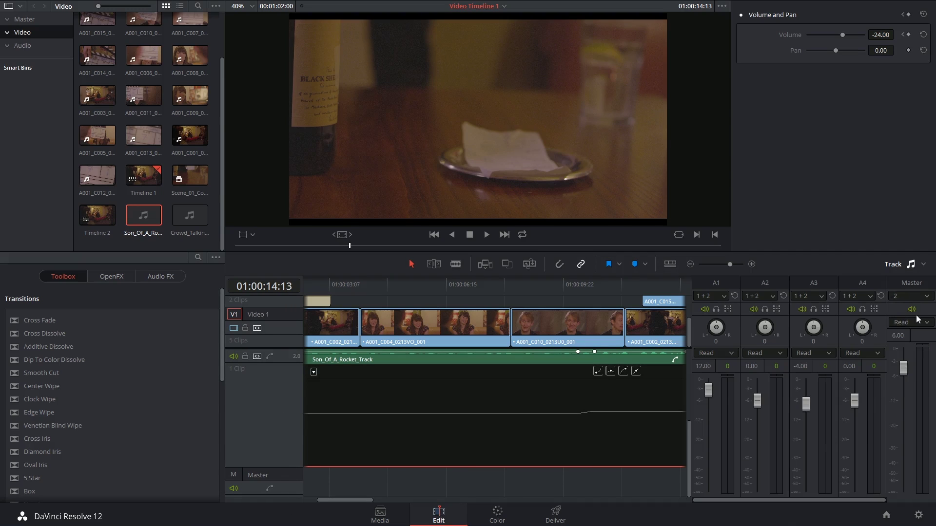
{"action": "left_click", "coordinate": [910, 264]}
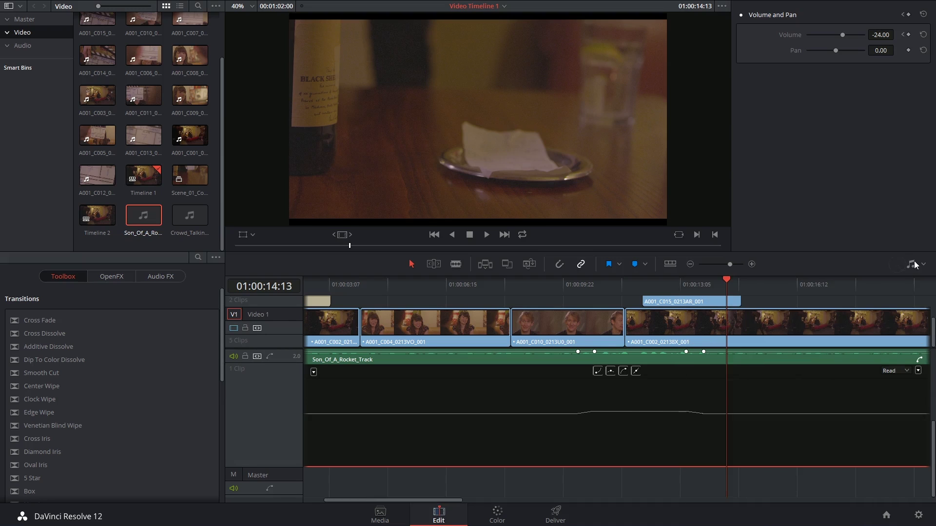
{"action": "left_click", "coordinate": [270, 489]}
{"action": "scroll", "coordinate": [273, 465], "scroll_direction": "down", "scroll_amount": 1}
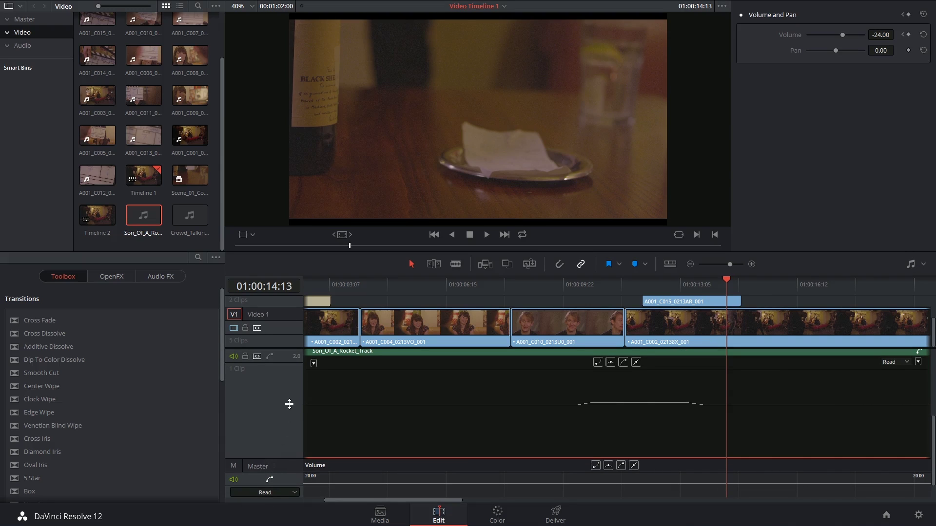